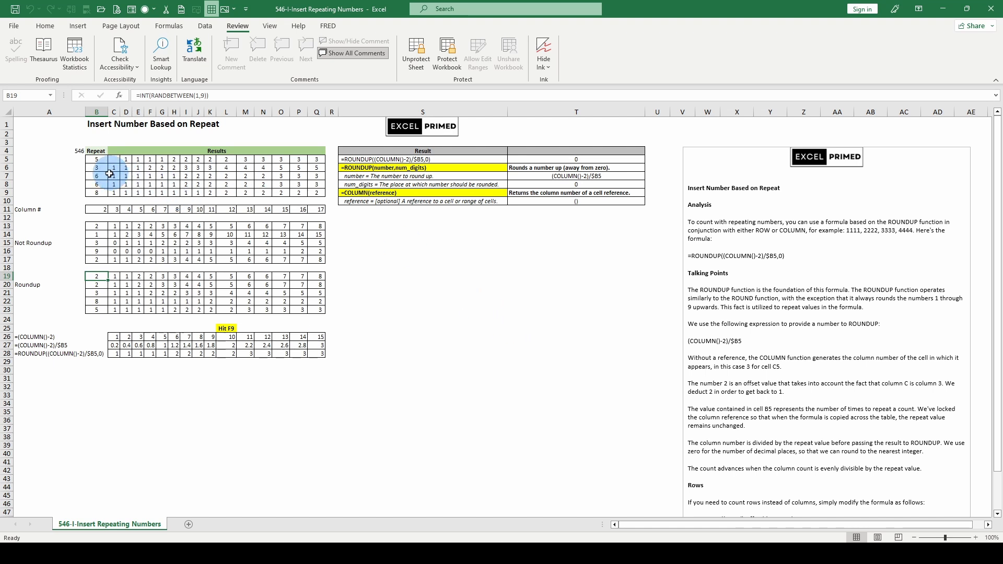
Step: Recalculate the sheet to regenerate the random repeat counts, and inspect the RANDBETWEEN formulas in B5 and B6
{"action": "key", "text": "F9"}
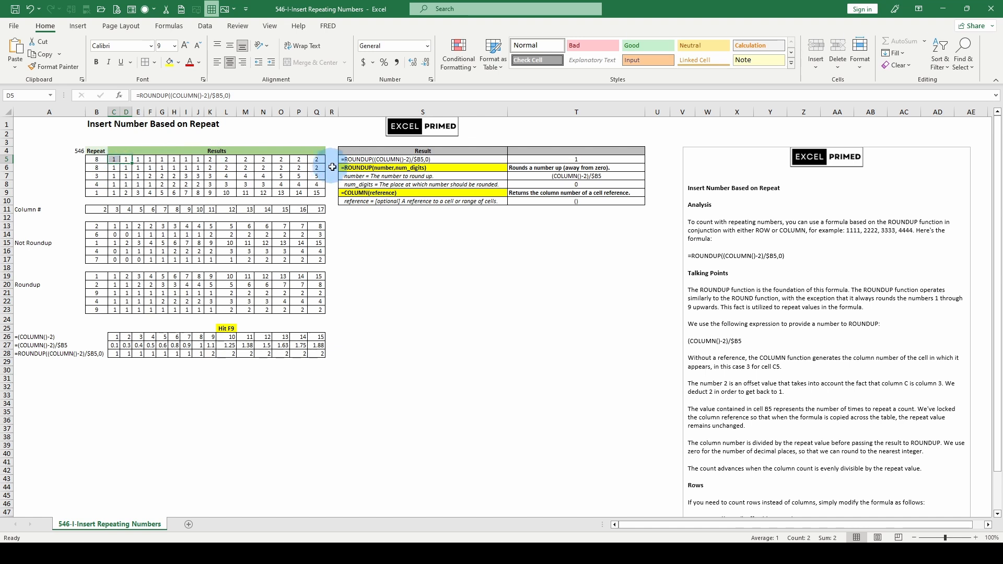
{"action": "left_click", "coordinate": [102, 159]}
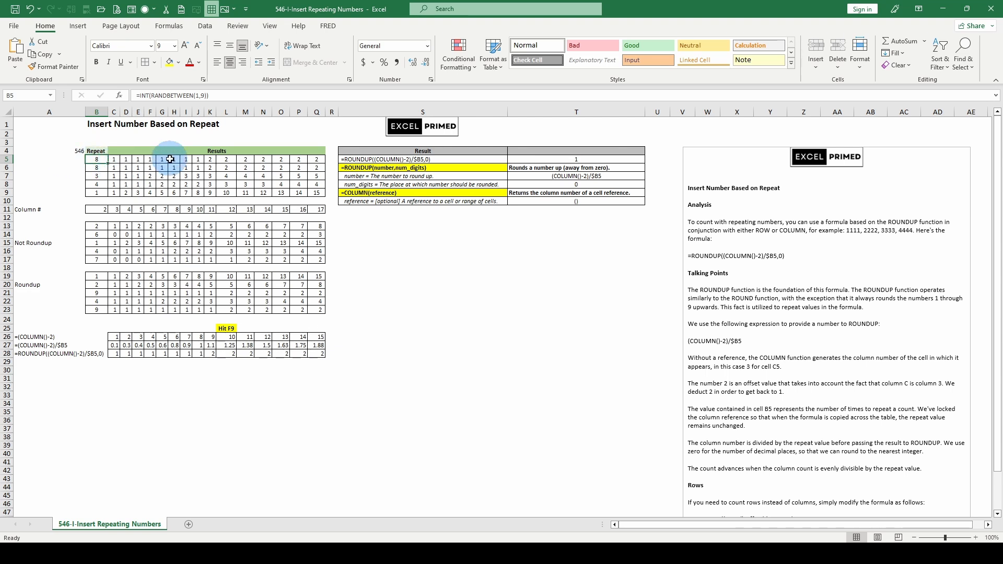
{"action": "key", "text": "F9"}
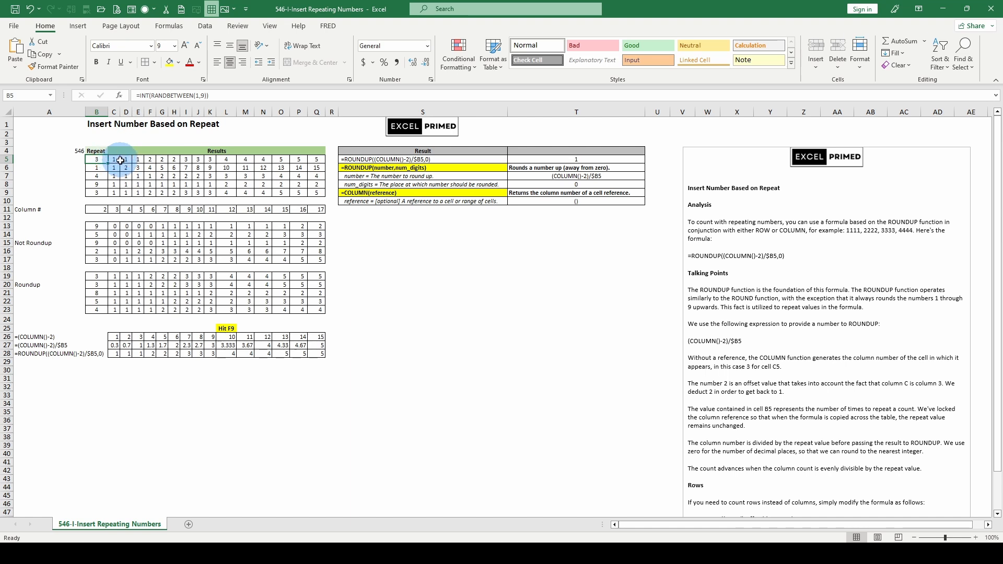
{"action": "left_click", "coordinate": [94, 169]}
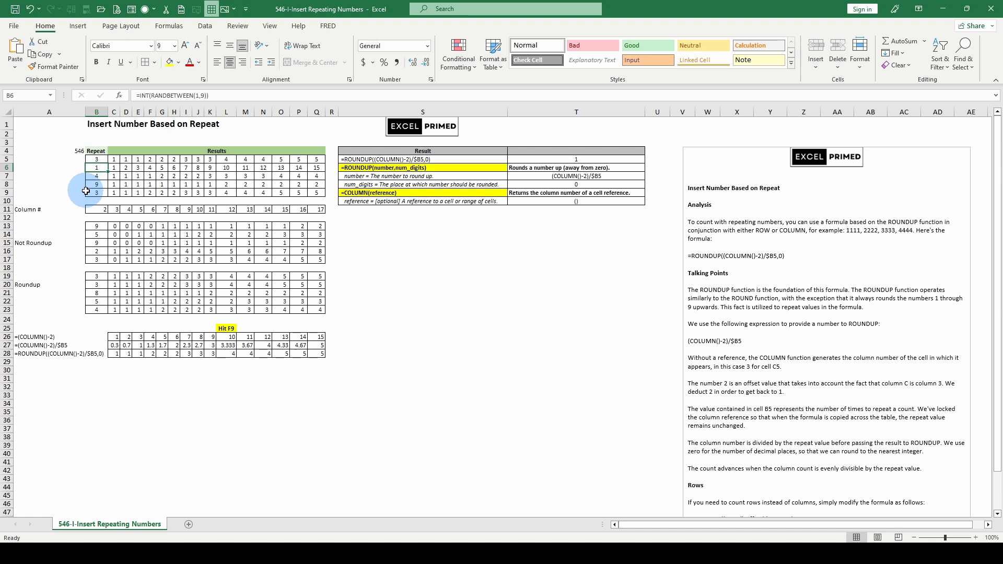
Step: Compare the first-column formulas of the Results, Not Roundup and Roundup tables with the ROUNDUP formula text in S5
{"action": "left_click", "coordinate": [111, 158]}
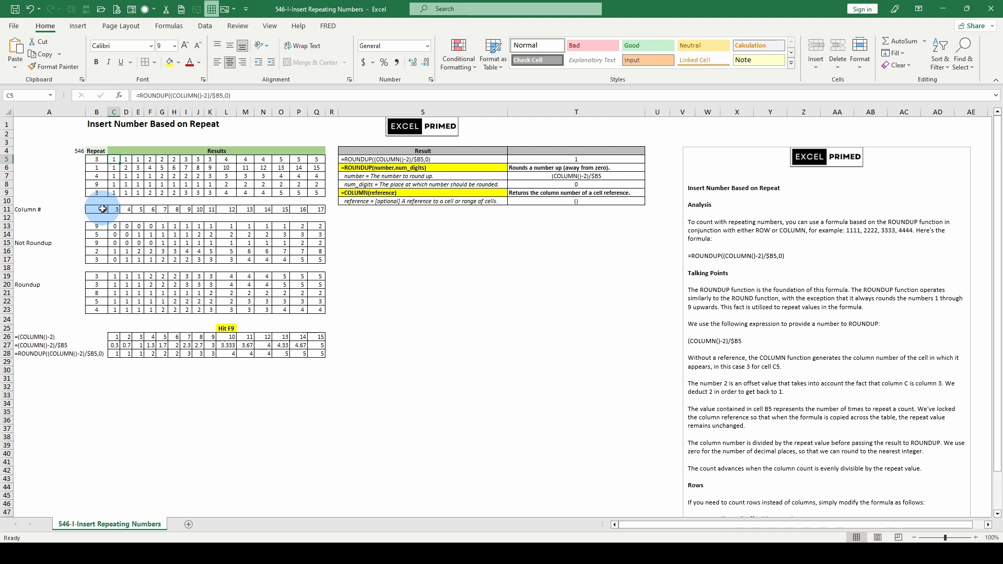
{"action": "left_click", "coordinate": [113, 226]}
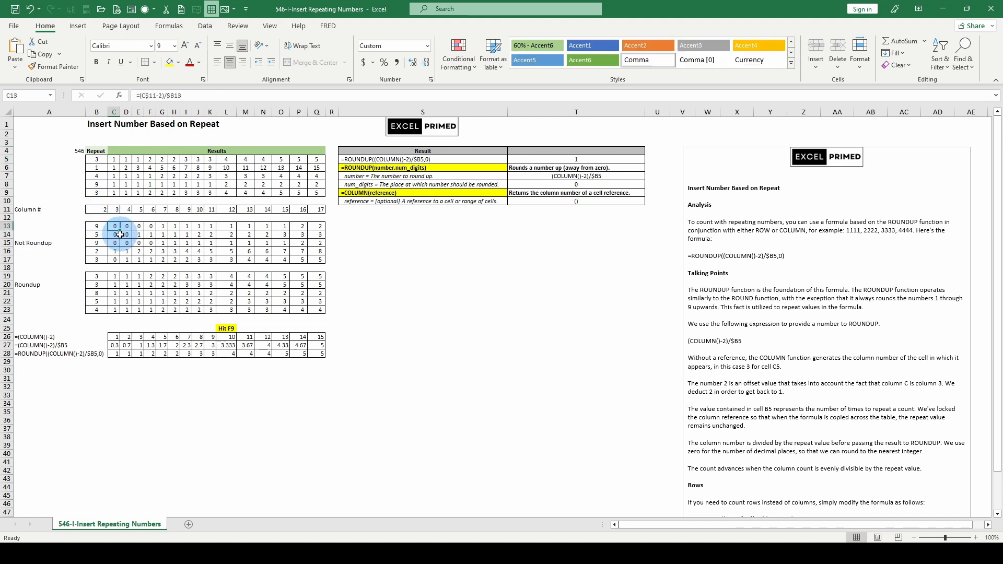
{"action": "left_click", "coordinate": [114, 277]}
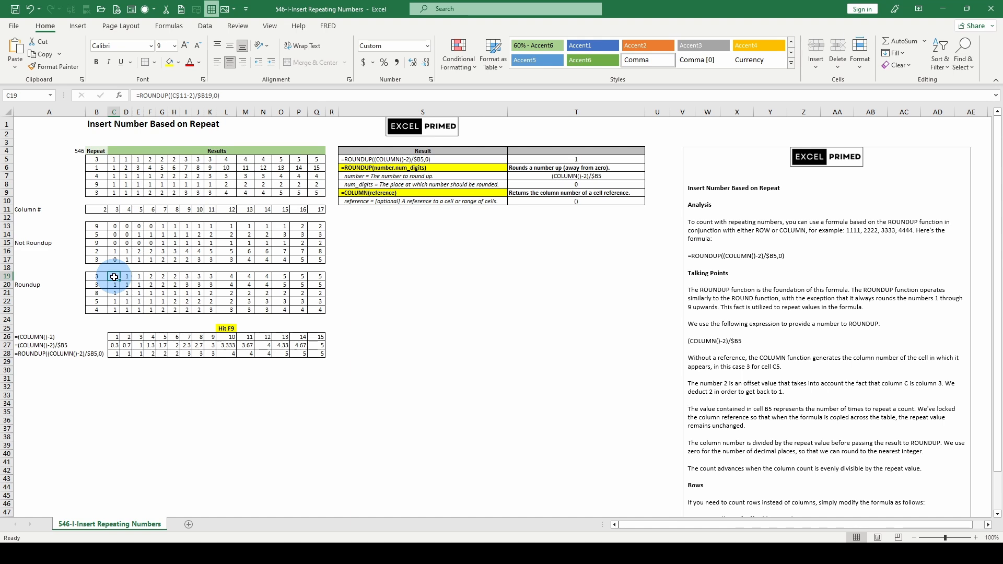
{"action": "left_click", "coordinate": [399, 159]}
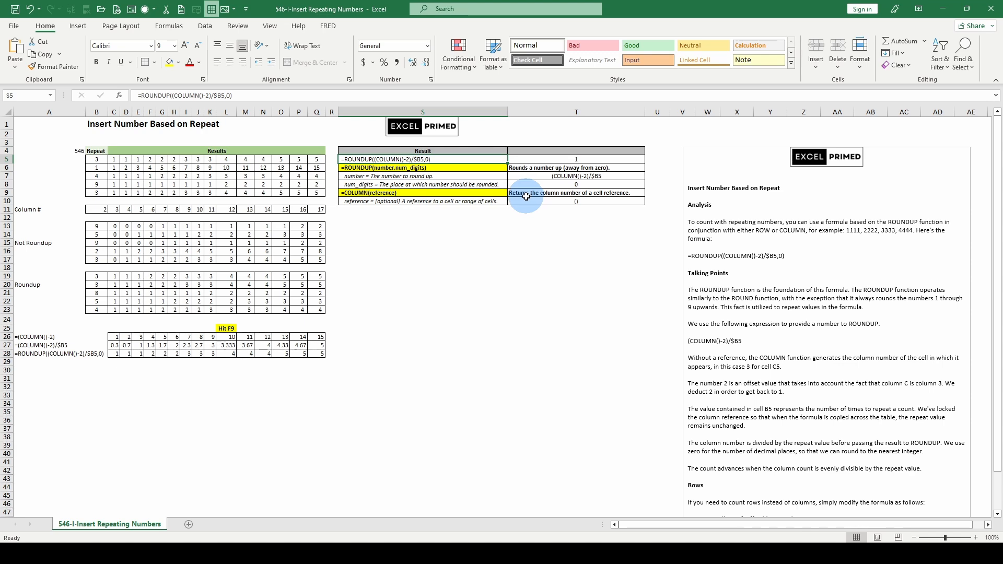
{"action": "scroll", "coordinate": [808, 401], "scroll_direction": "down", "scroll_amount": 3}
{"action": "scroll", "coordinate": [808, 402], "scroll_direction": "up", "scroll_amount": 3}
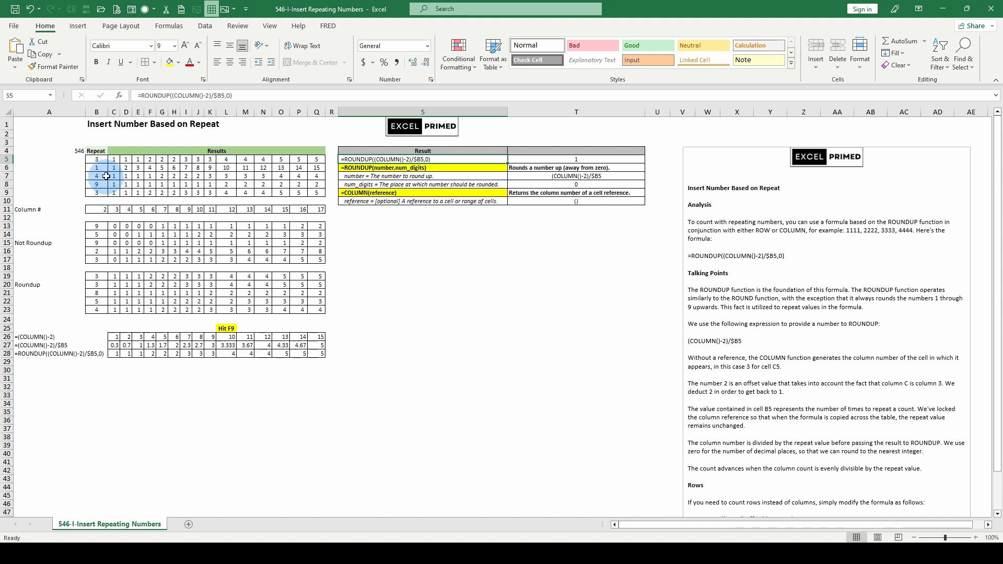
Step: Examine the ROUNDUP formula in C5 and how COLUMN()-2 in C26 and D26 relates to columns C and D
{"action": "left_click", "coordinate": [115, 160]}
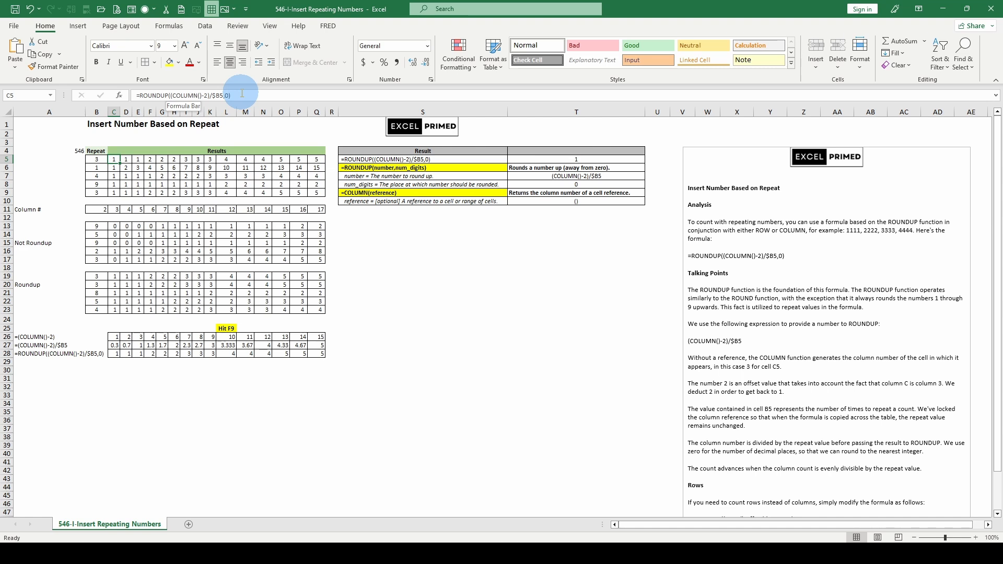
{"action": "left_click", "coordinate": [115, 337]}
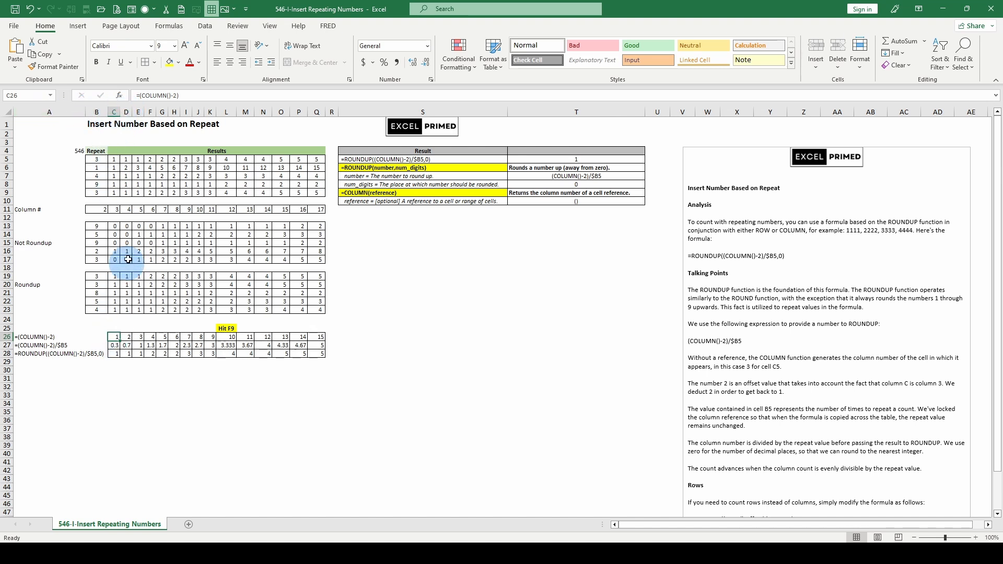
{"action": "left_click", "coordinate": [127, 109]}
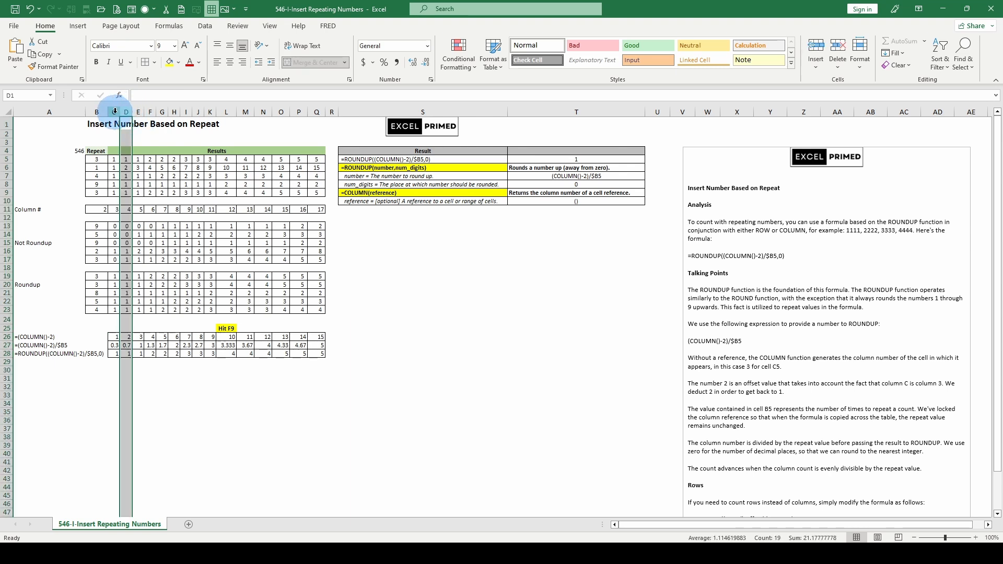
{"action": "left_click", "coordinate": [115, 111]}
{"action": "left_click", "coordinate": [114, 337]}
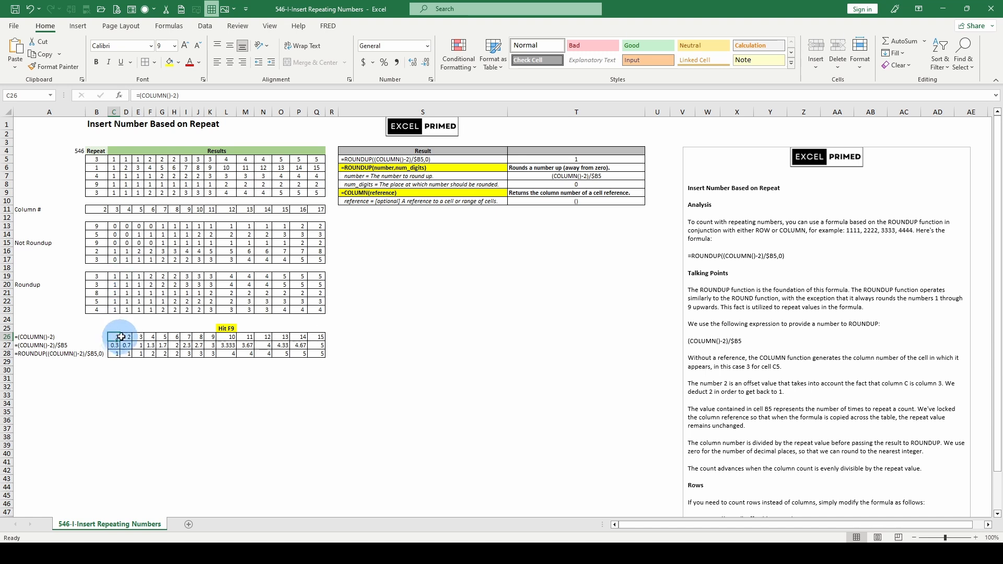
{"action": "left_click", "coordinate": [121, 337]}
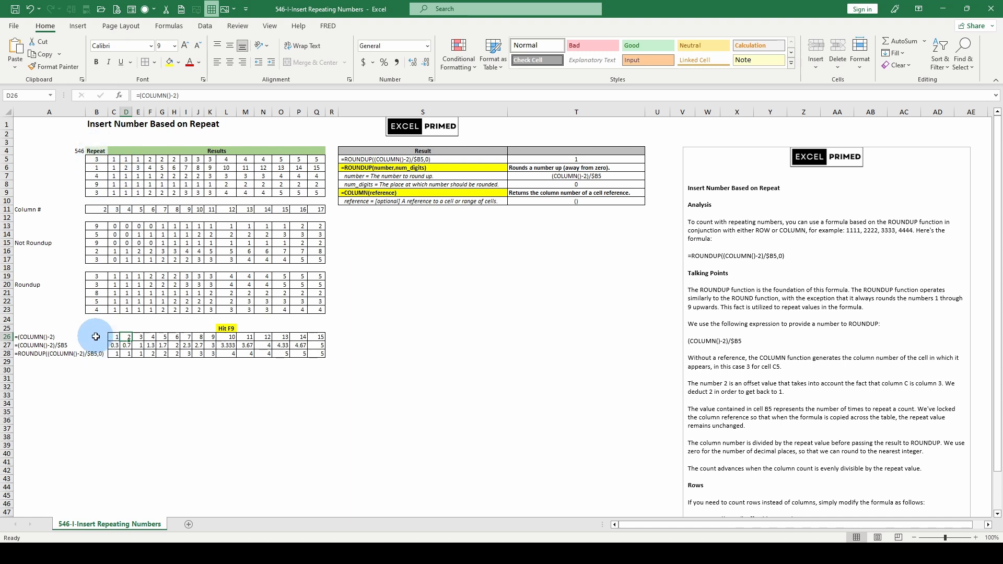
Step: Trace the $B5 repeat reference from row 5 and the C5 formula to the division formula in C27
{"action": "left_click", "coordinate": [7, 158]}
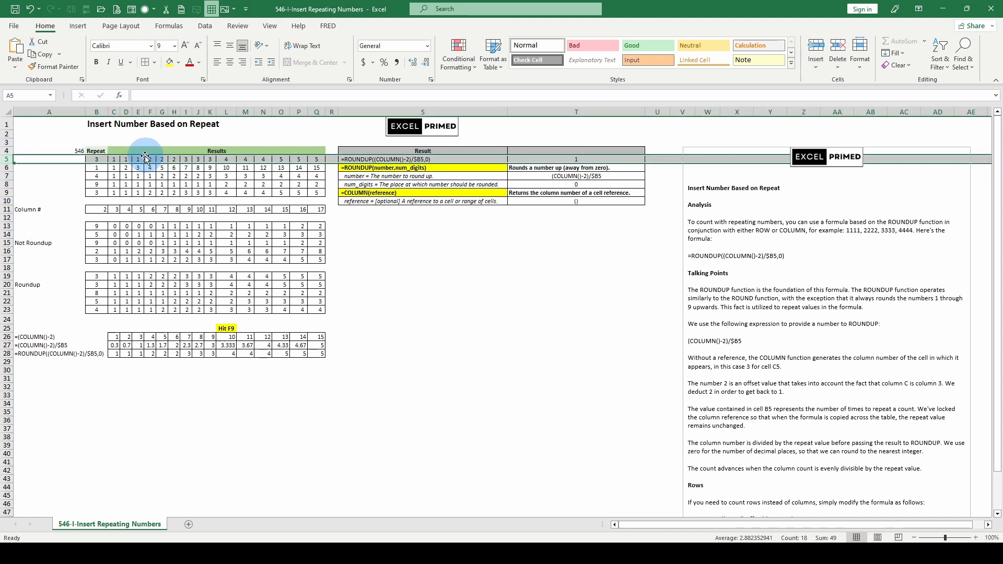
{"action": "left_click", "coordinate": [115, 159]}
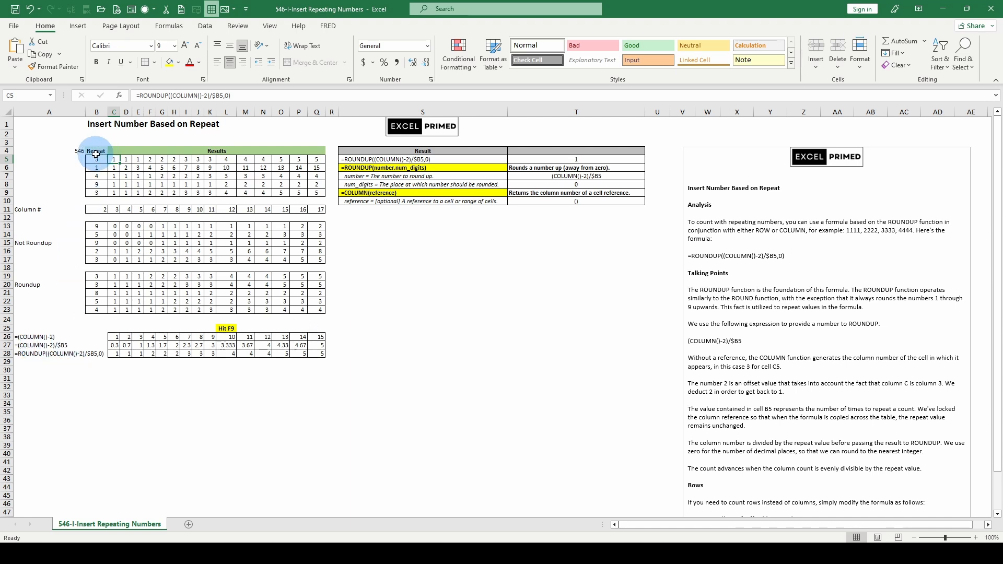
{"action": "left_click", "coordinate": [113, 347]}
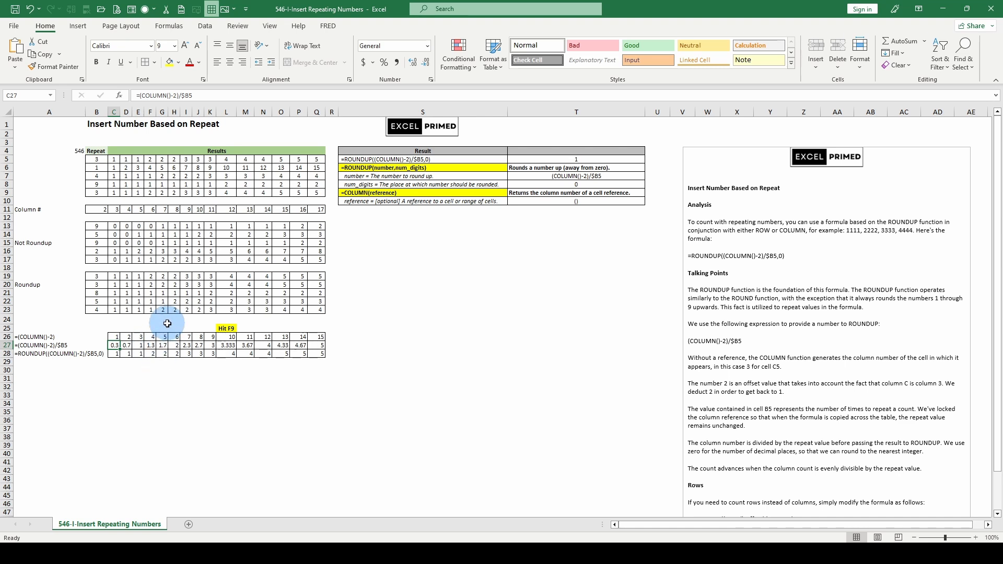
Step: Compare the divided values in row 27 with their rounded-up counterparts in row 28 across columns F to I
{"action": "left_click", "coordinate": [151, 352]}
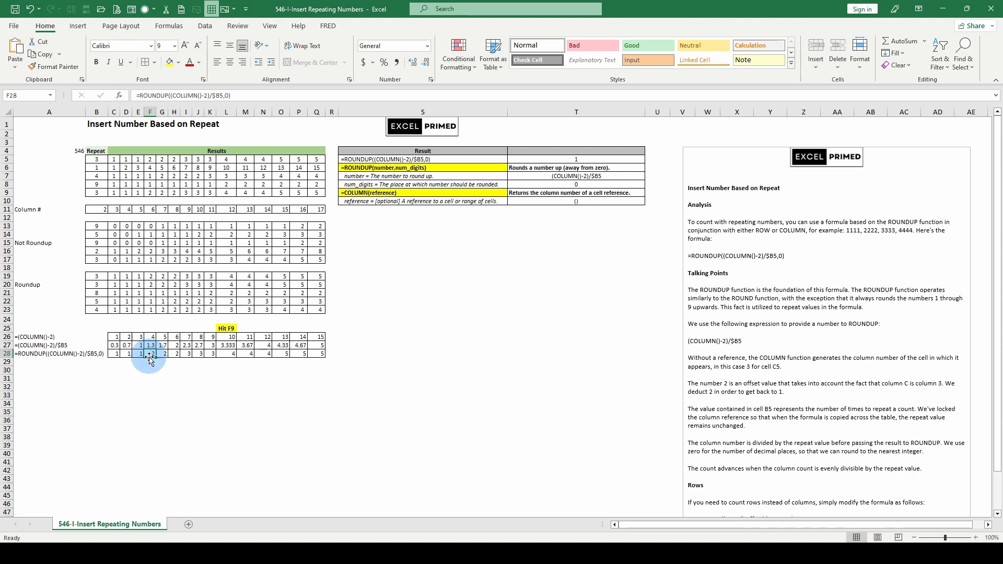
{"action": "left_click", "coordinate": [161, 348]}
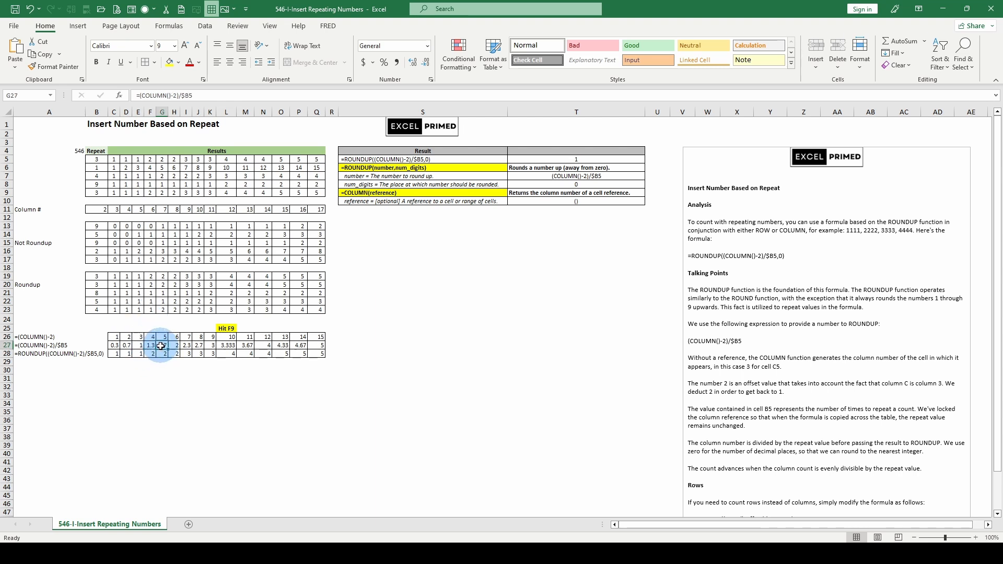
{"action": "key", "text": "Down"}
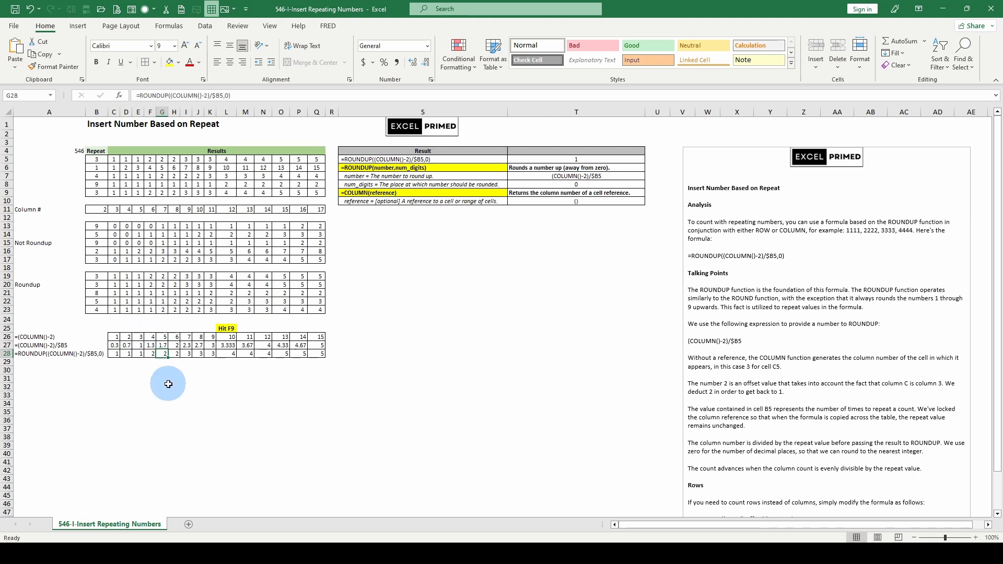
{"action": "left_click", "coordinate": [182, 345]}
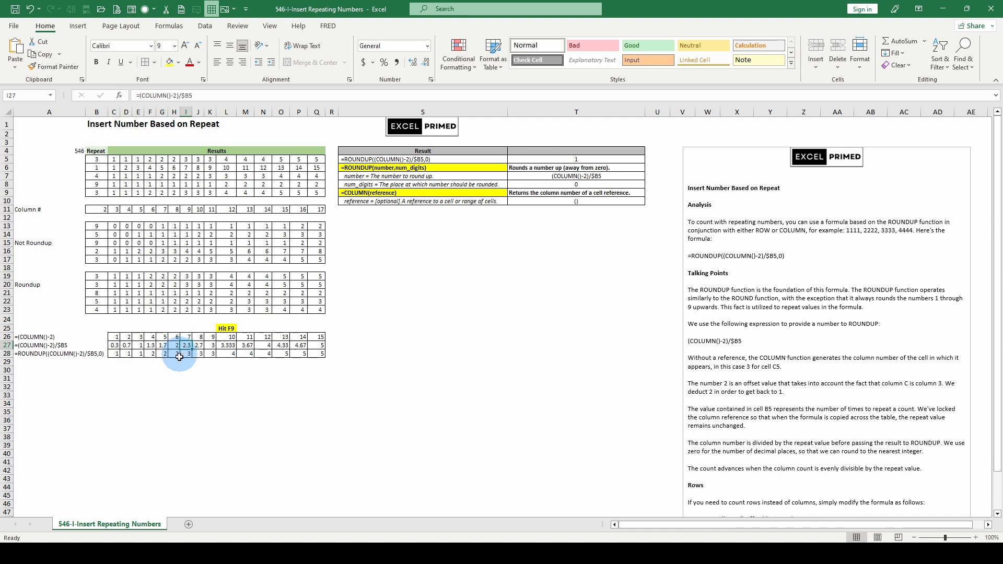
{"action": "left_click", "coordinate": [172, 348]}
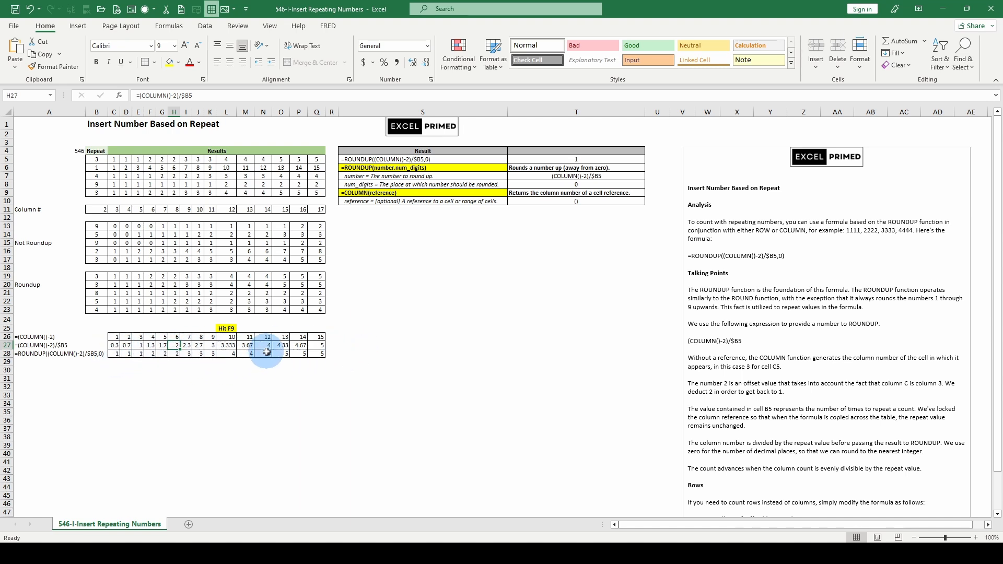
Step: Recalculate the sheet twice and compare the Not Roundup formula in C13 with the Roundup formula in C19
{"action": "key", "text": "F9"}
{"action": "key", "text": "F9"}
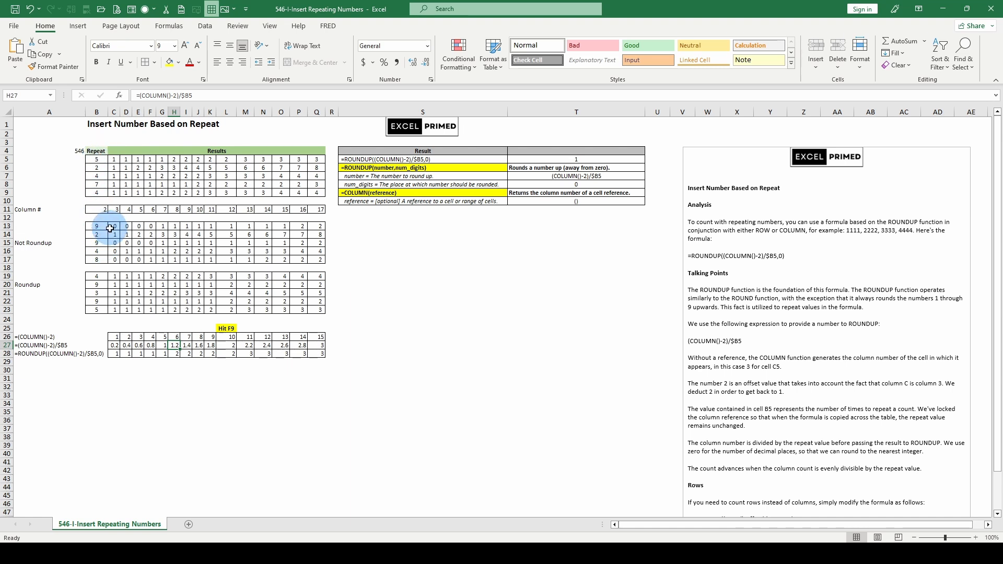
{"action": "left_click", "coordinate": [94, 227]}
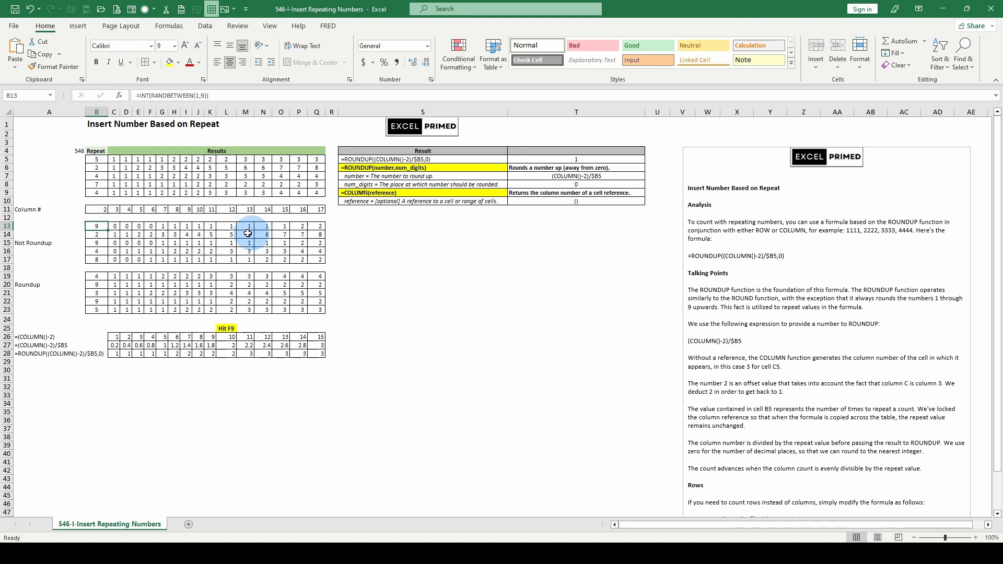
{"action": "left_click", "coordinate": [114, 225]}
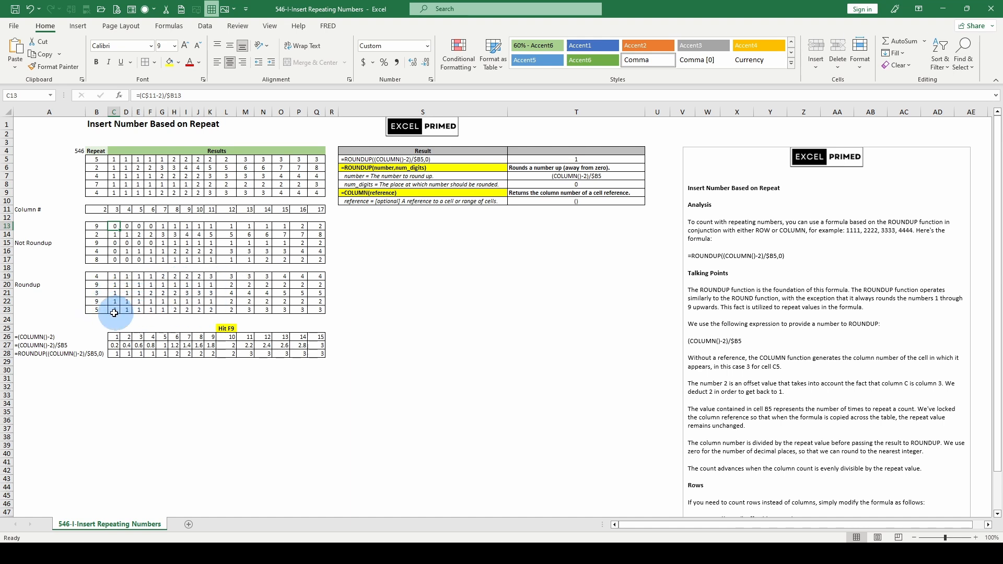
{"action": "left_click", "coordinate": [116, 277]}
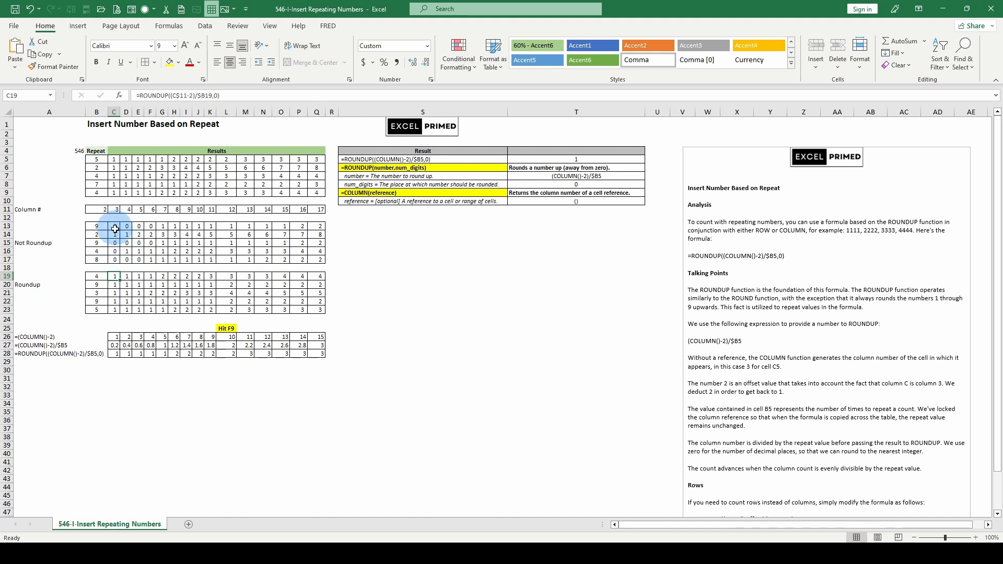
Step: Inspect the division formula in C27 and recalculate the sheet twice to check the breakdown rows with new repeat counts
{"action": "left_click", "coordinate": [114, 345]}
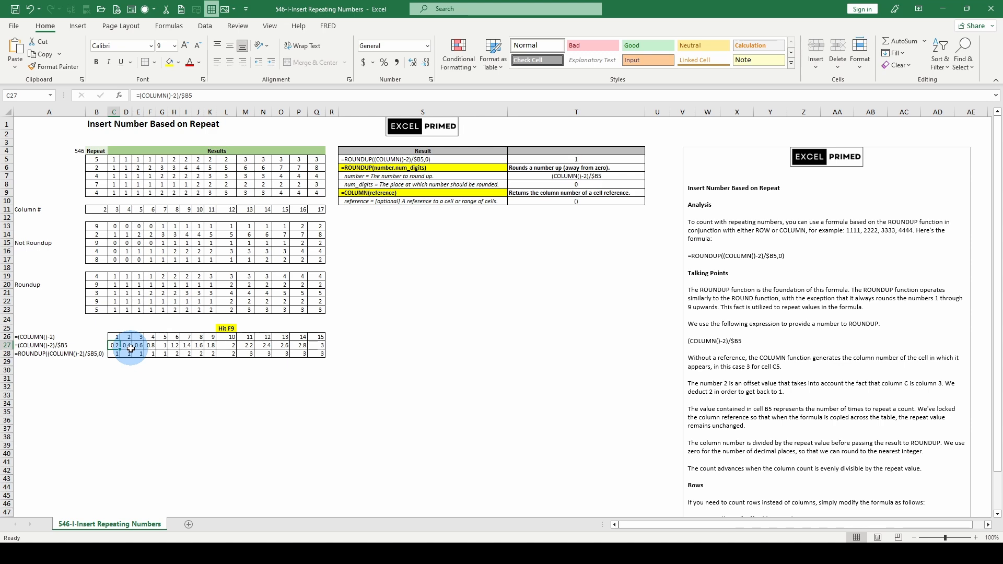
{"action": "key", "text": "F9"}
{"action": "key", "text": "alt"}
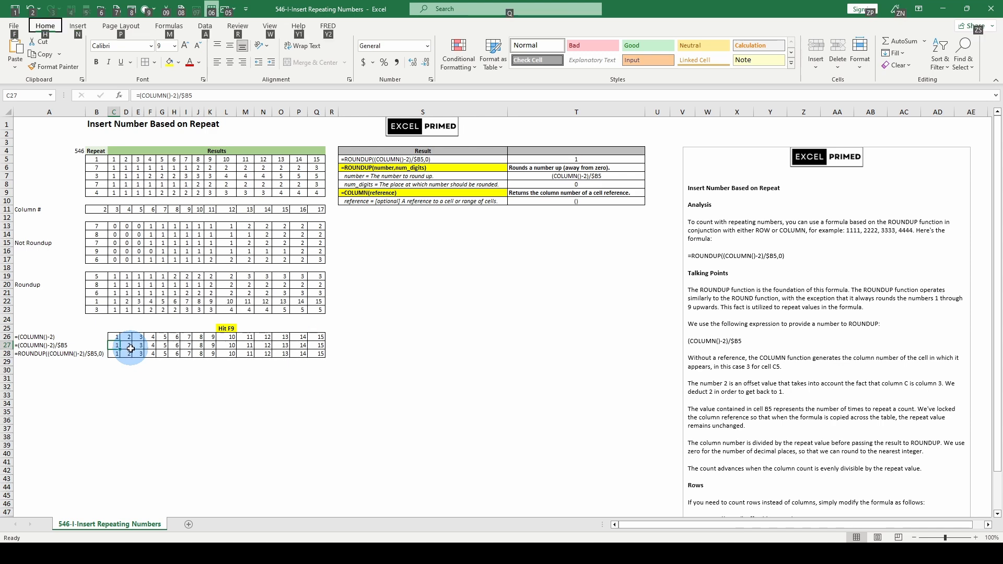
{"action": "key", "text": "F9"}
{"action": "left_click", "coordinate": [160, 363]}
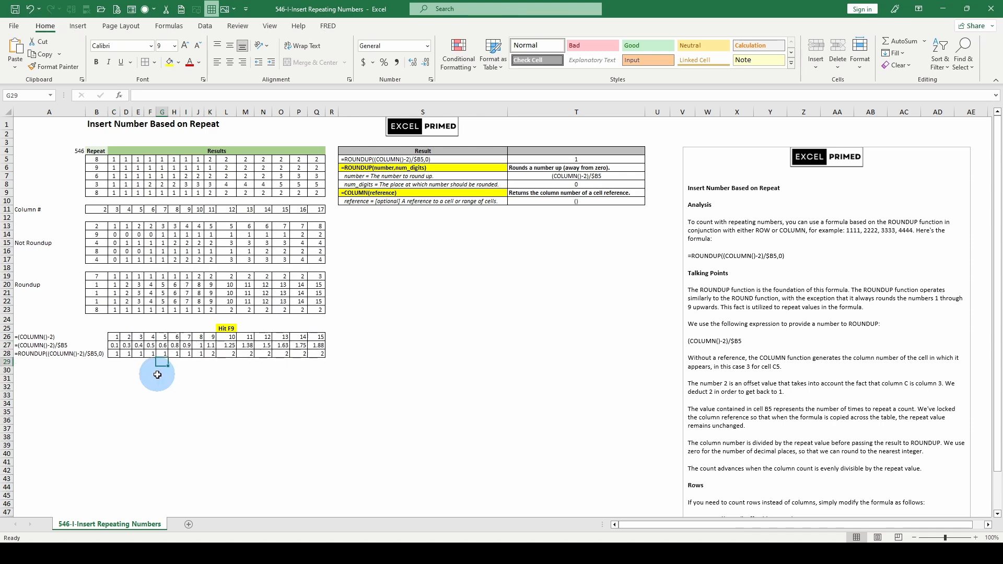